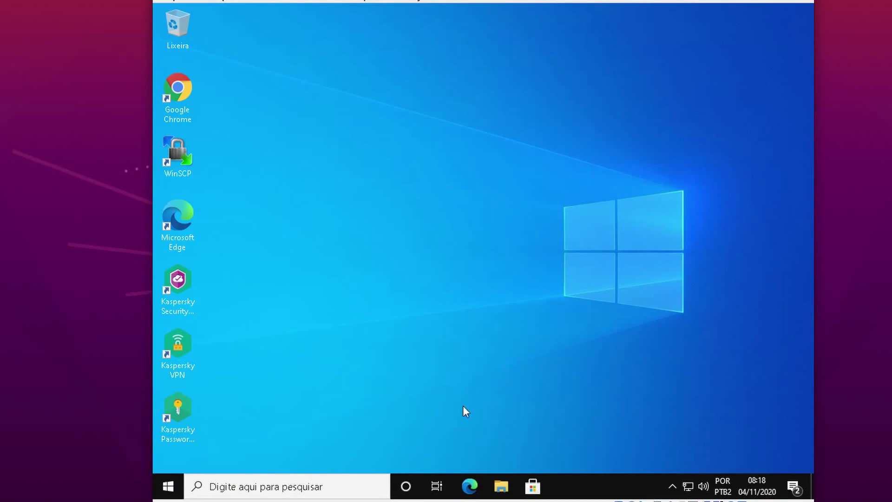
# Open Kaspersky Security Cloud's Geral settings, switch the Usar modo de jogo option off and back on, and close the window.
pyautogui.click(673, 485)
pyautogui.click(673, 458)
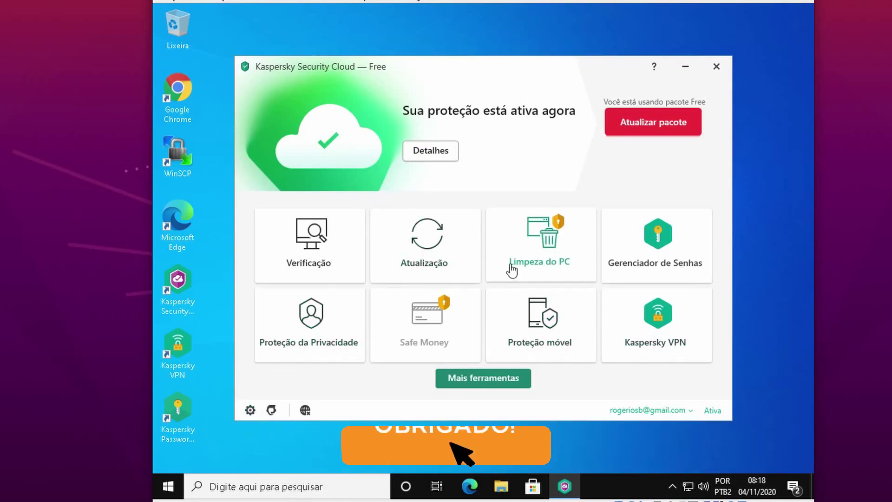
pyautogui.click(250, 410)
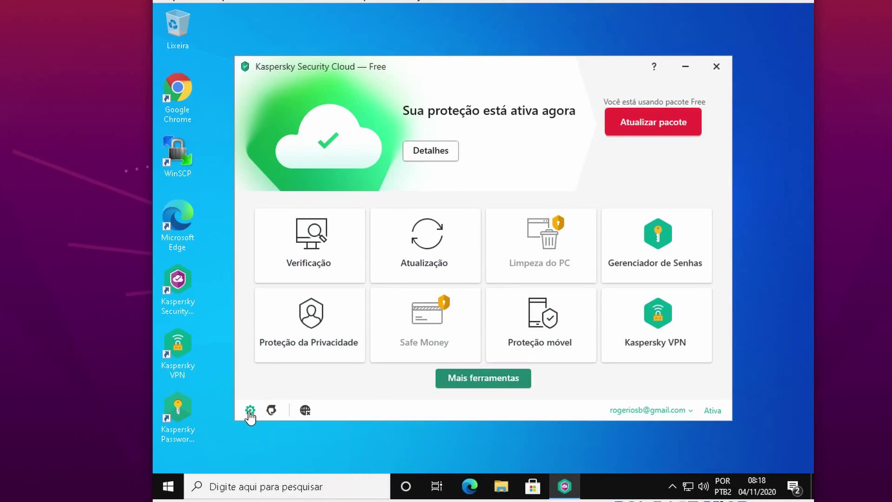
pyautogui.click(274, 153)
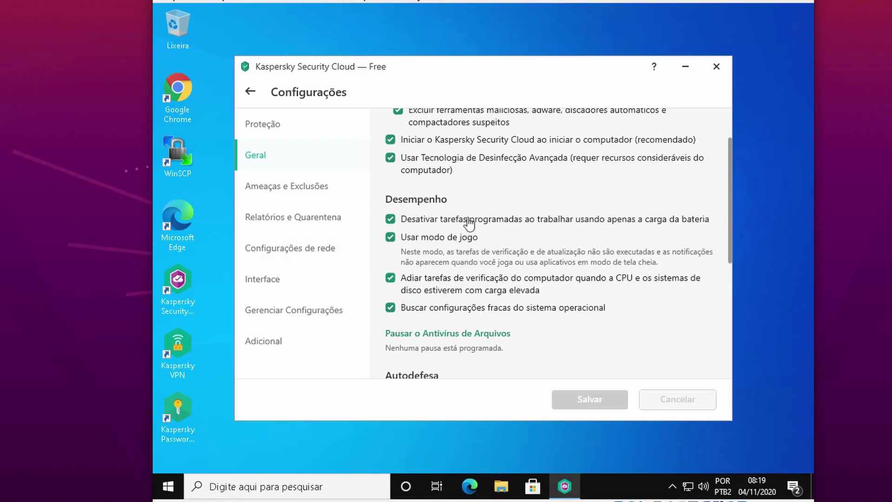
pyautogui.click(390, 237)
pyautogui.click(390, 236)
pyautogui.click(723, 68)
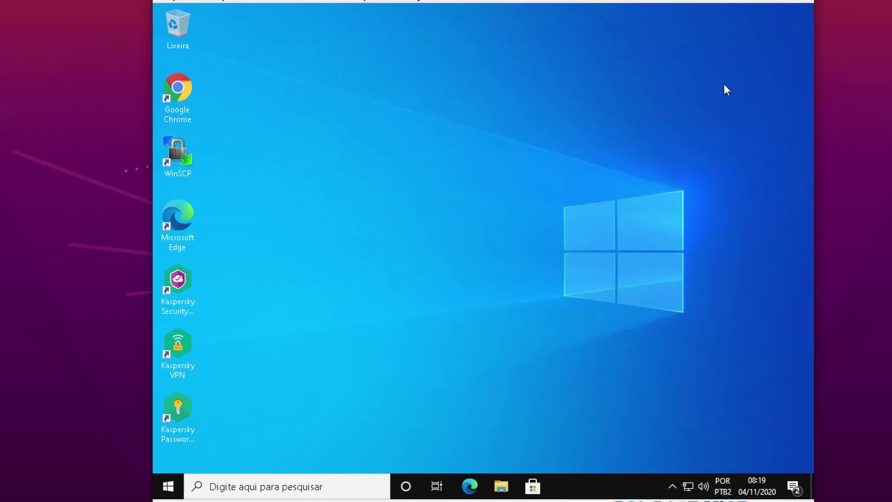
# Open the Conexões de Rede adapter list from the Windows Ethernet settings.
pyautogui.rightClick(690, 487)
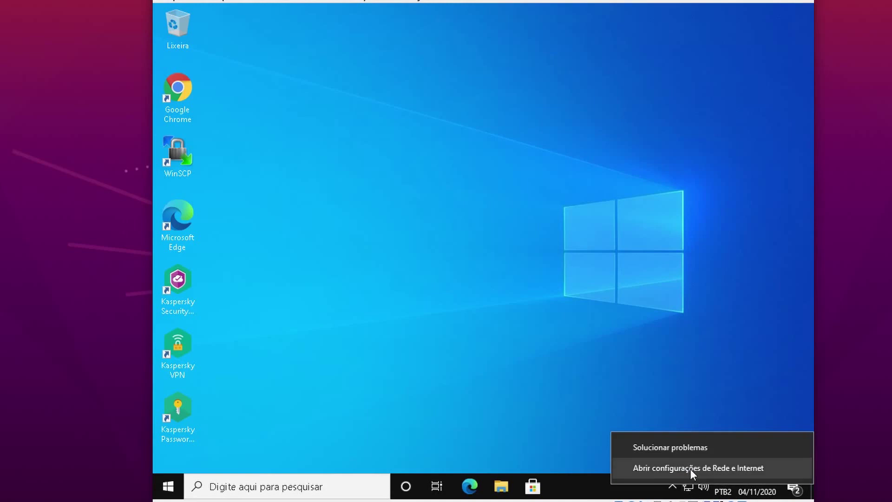
pyautogui.click(690, 467)
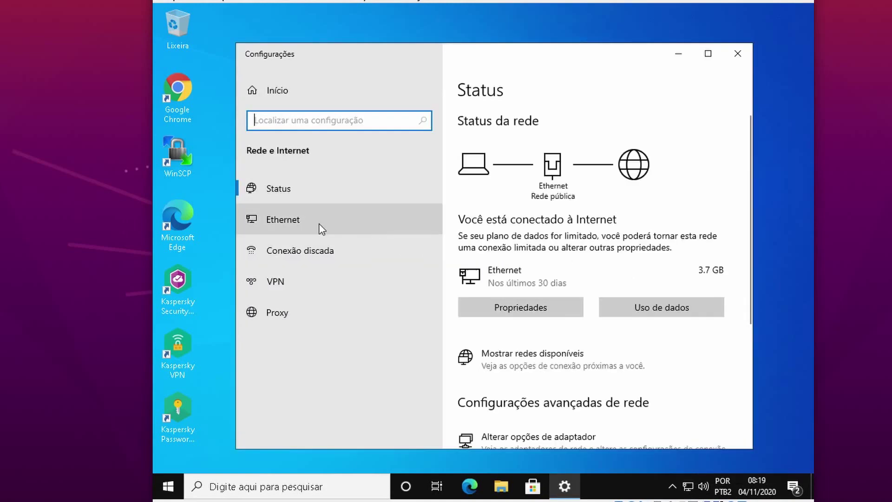
pyautogui.click(319, 222)
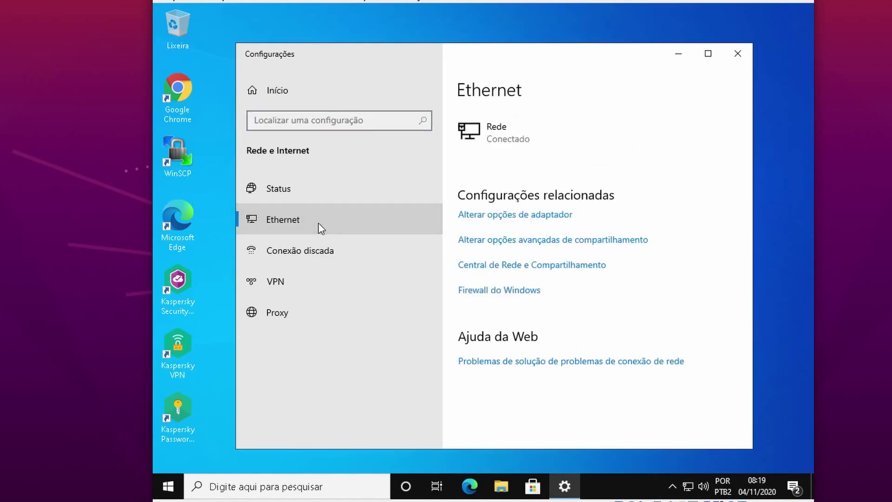
pyautogui.click(530, 219)
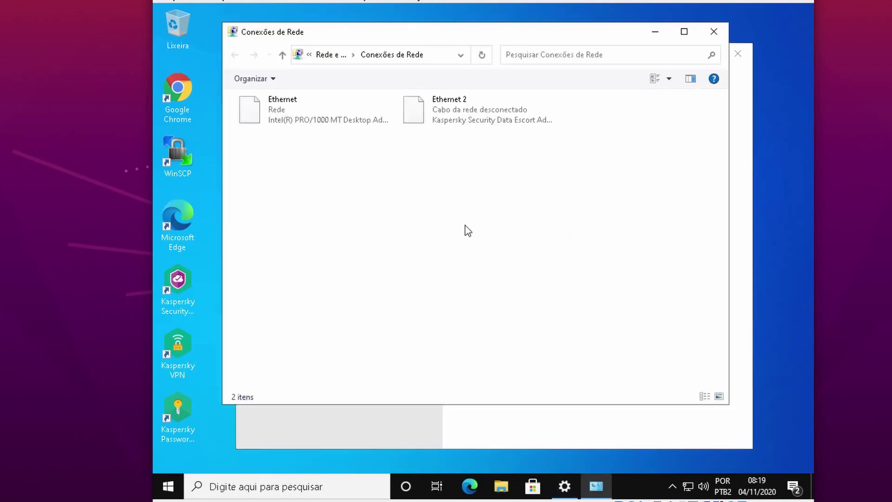
# Open the Protocolo IP Versão 4 (TCP/IPv4) properties of the Intel PRO/1000 Ethernet adapter.
pyautogui.click(278, 113)
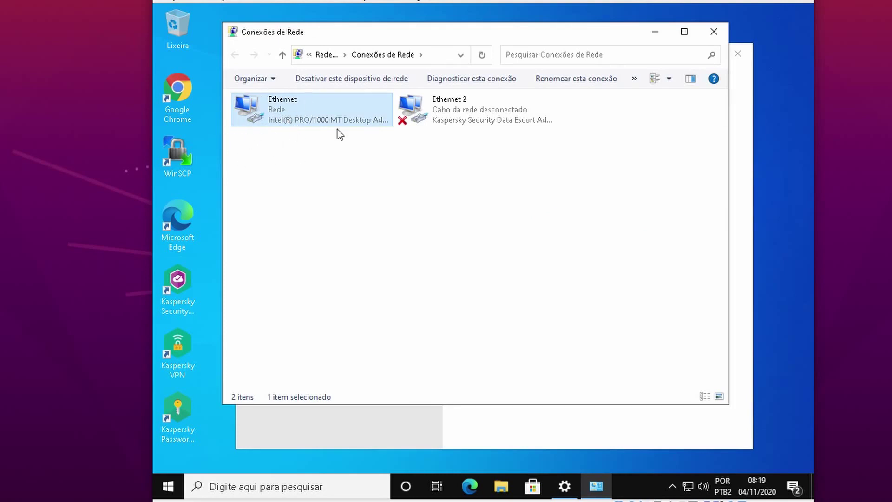
pyautogui.rightClick(307, 102)
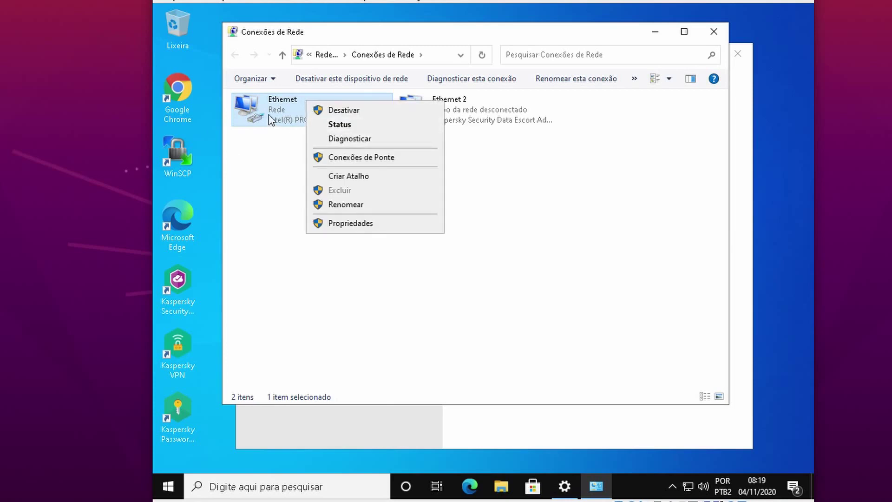
pyautogui.click(367, 225)
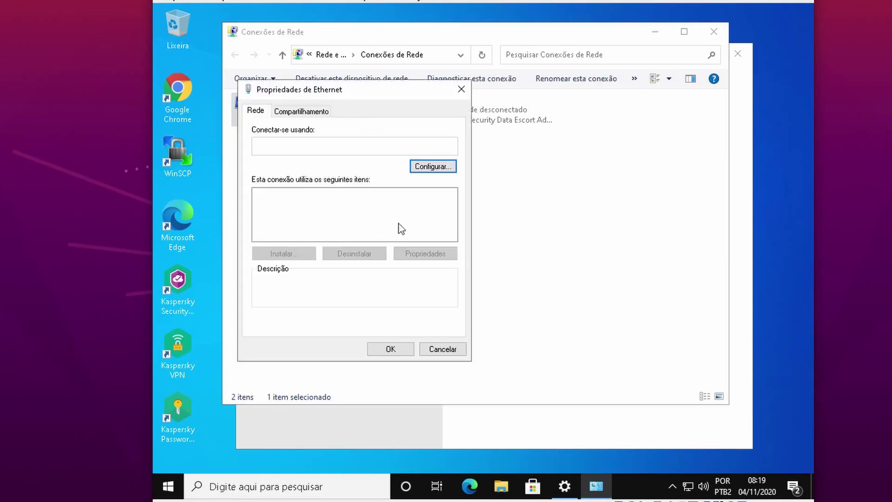
pyautogui.click(452, 225)
pyautogui.click(451, 224)
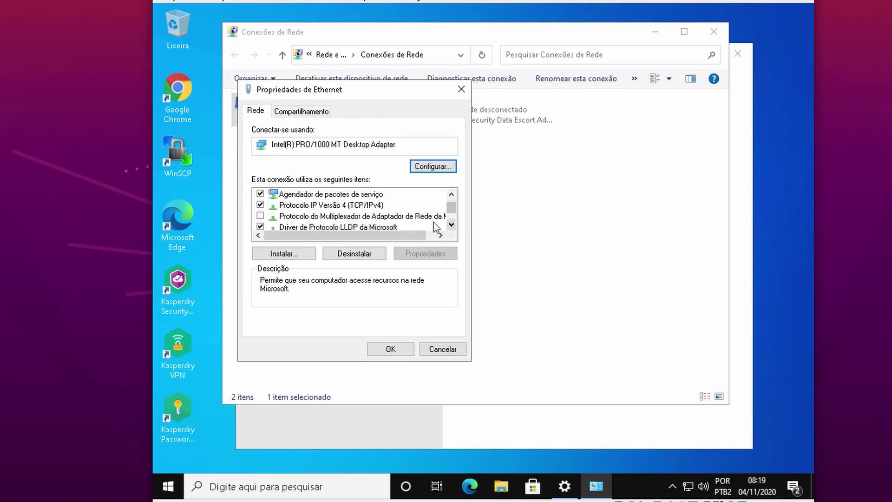
pyautogui.click(341, 207)
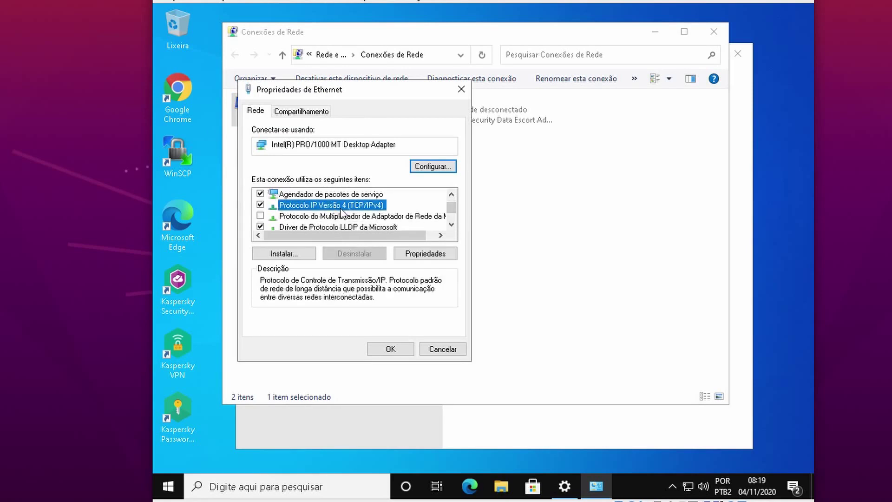
pyautogui.click(420, 255)
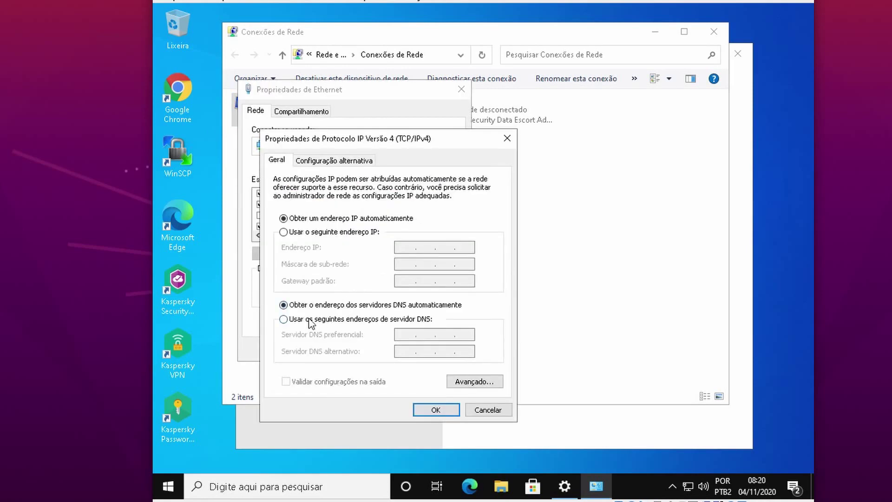
# Set the preferred DNS server to 208.67.222.222 and the alternate to 208.67.220.220, apply them and close the network windows.
pyautogui.click(309, 319)
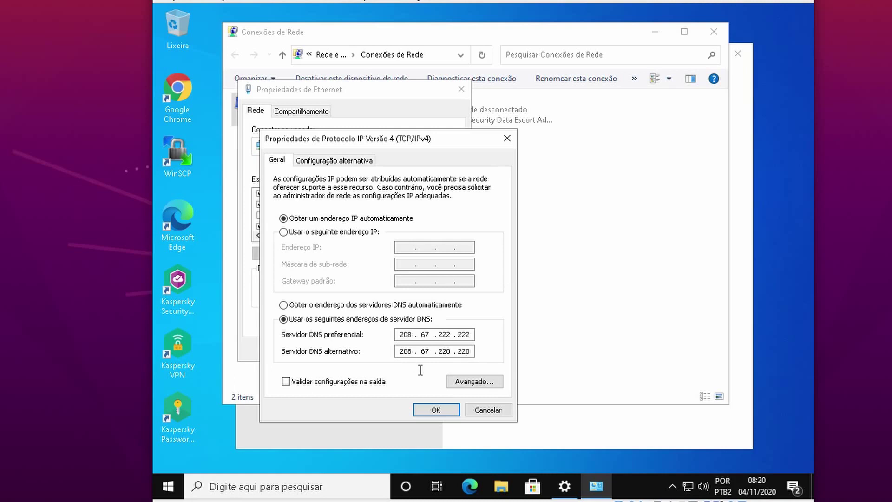
pyautogui.click(436, 409)
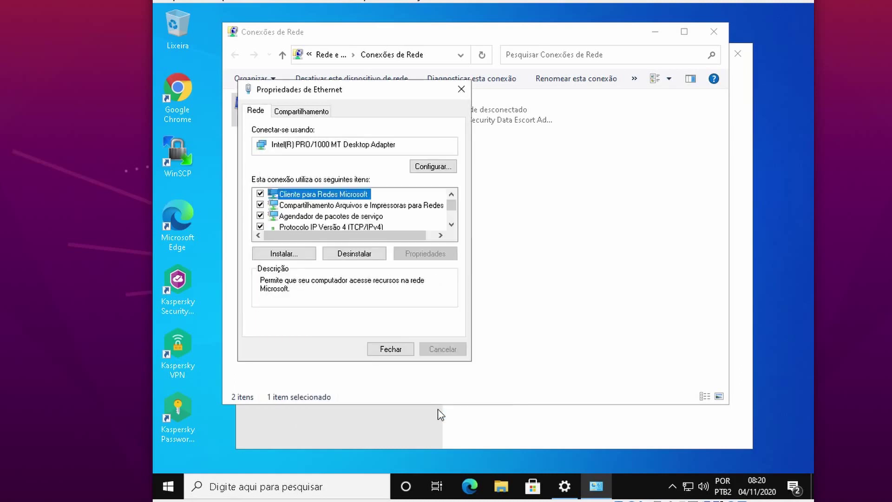
pyautogui.click(390, 349)
pyautogui.click(560, 256)
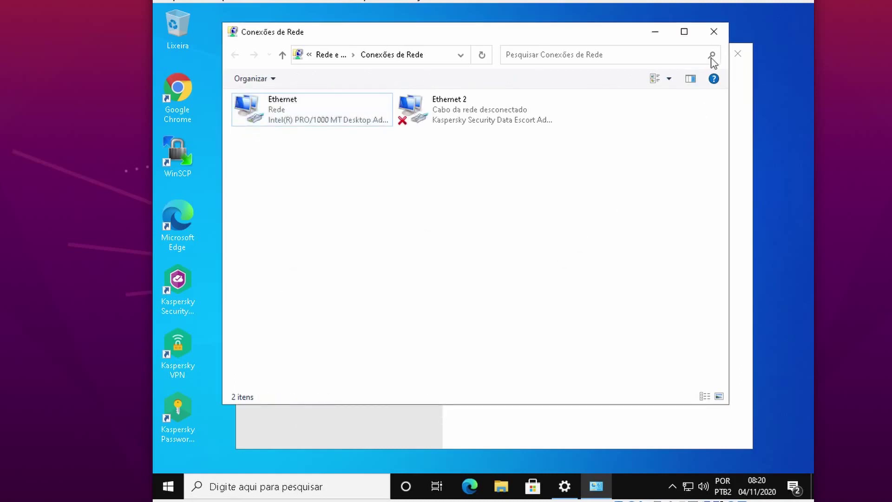
pyautogui.click(713, 31)
pyautogui.click(737, 54)
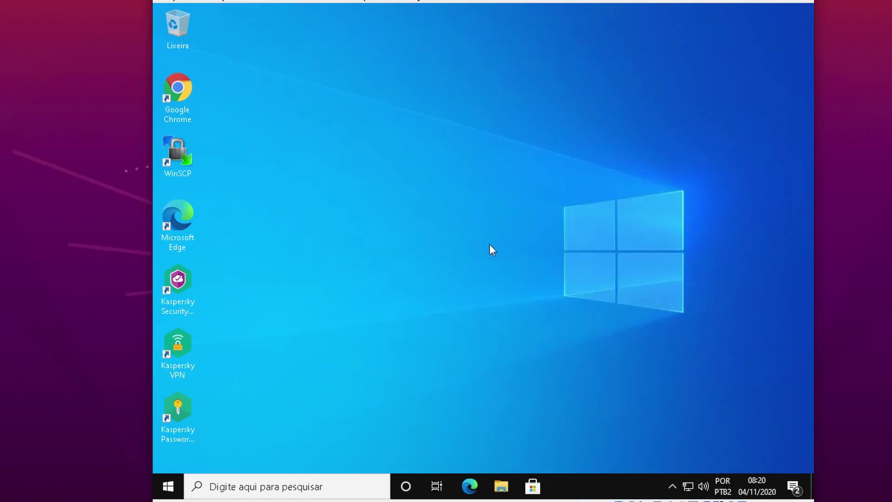
# Search Windows for "power" and launch Windows PowerShell as administrator, allowing the elevation request.
pyautogui.click(169, 487)
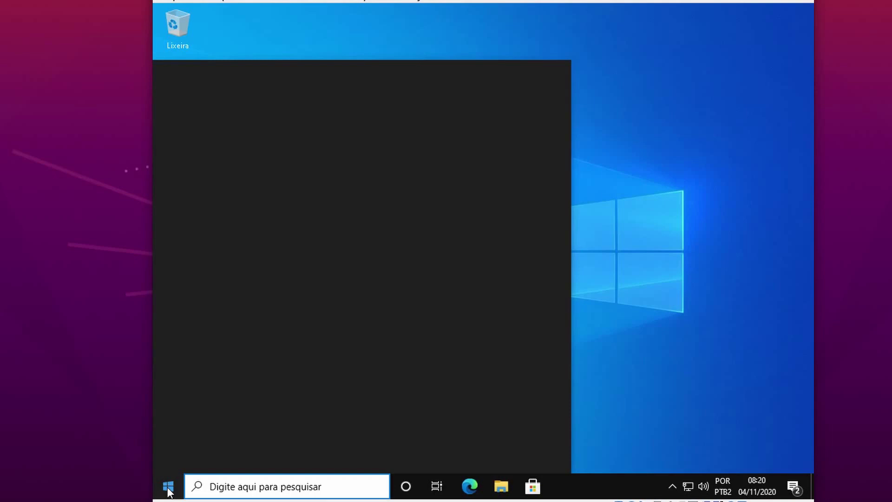
pyautogui.click(254, 487)
pyautogui.write('power')
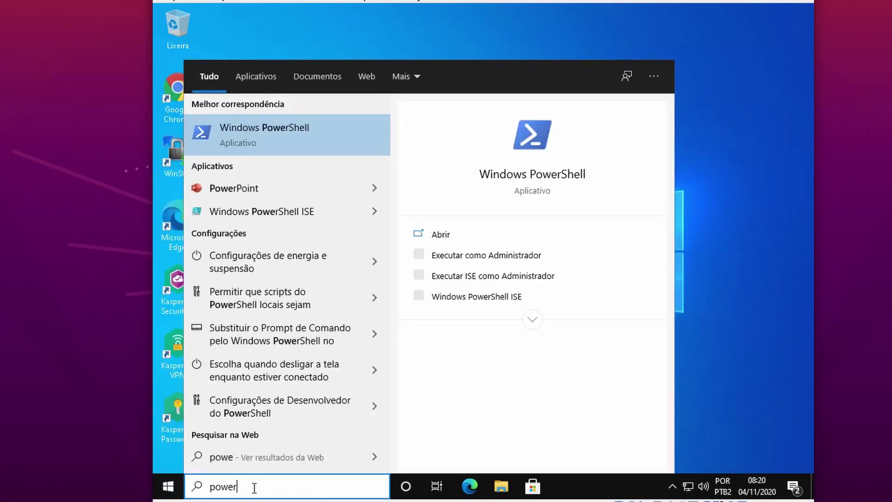
pyautogui.rightClick(263, 127)
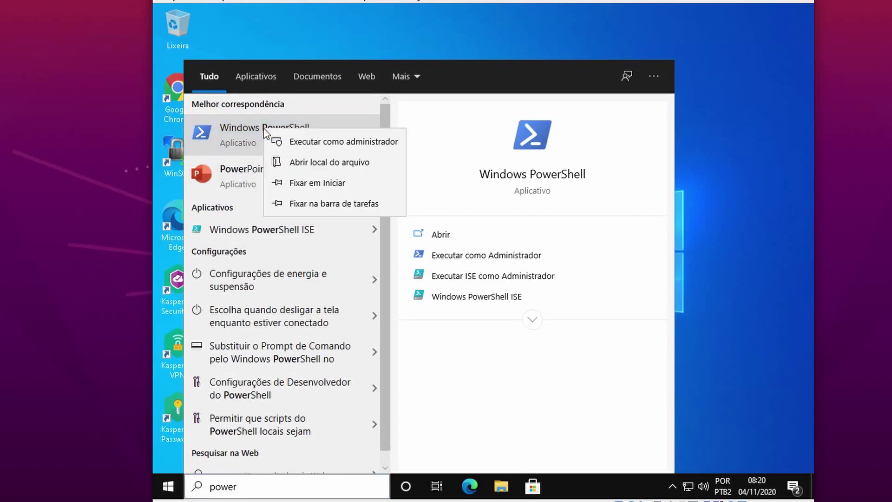
pyautogui.click(307, 141)
pyautogui.click(445, 325)
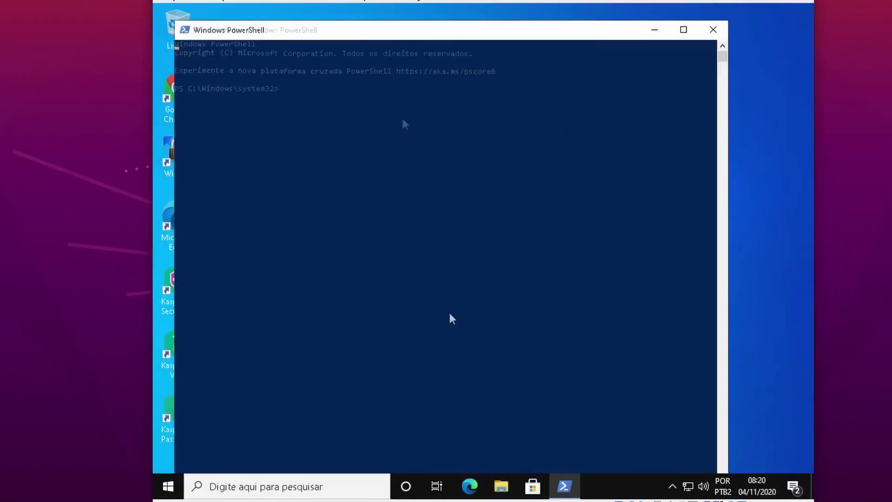
# Run "powercfg -duplicatescheme e9a42b02-d5df-448d-aa00-03f14749eb61" in PowerShell and minimize the window.
pyautogui.click(398, 125)
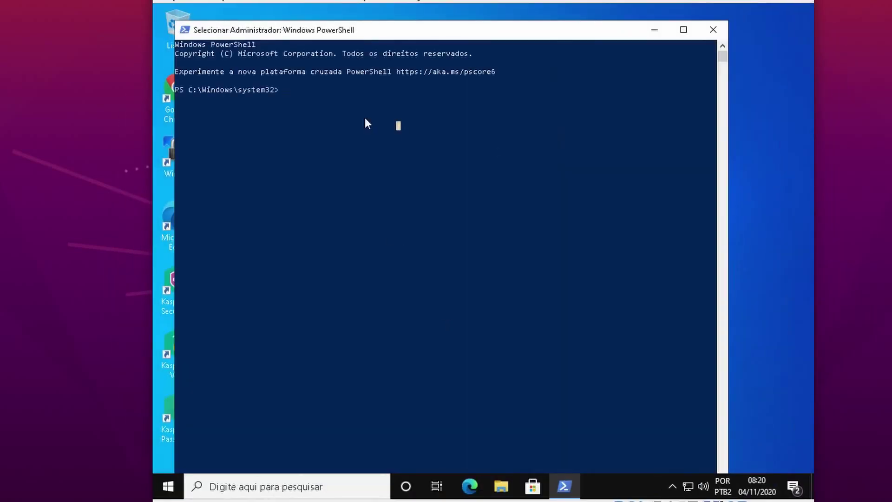
pyautogui.rightClick(365, 119)
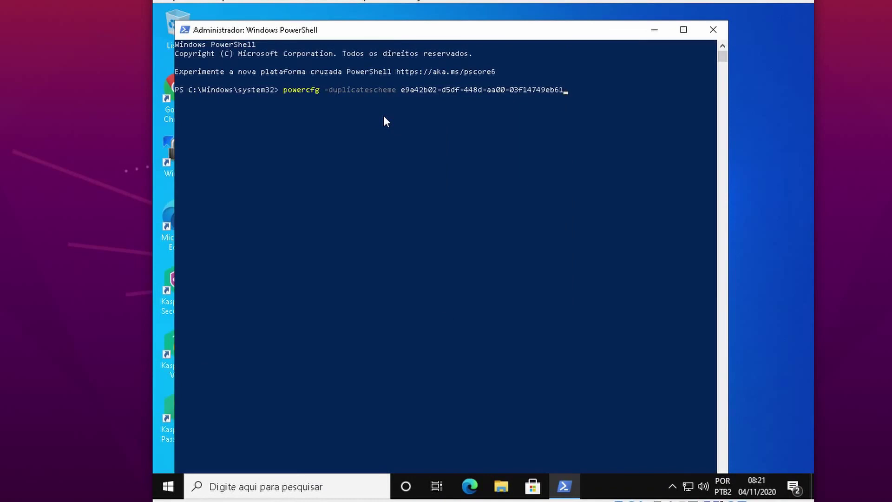
pyautogui.press('Return')
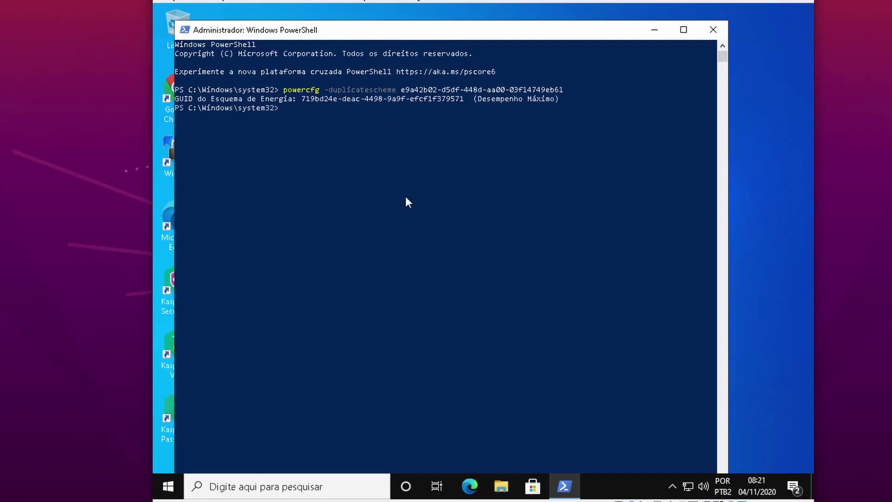
pyautogui.click(575, 487)
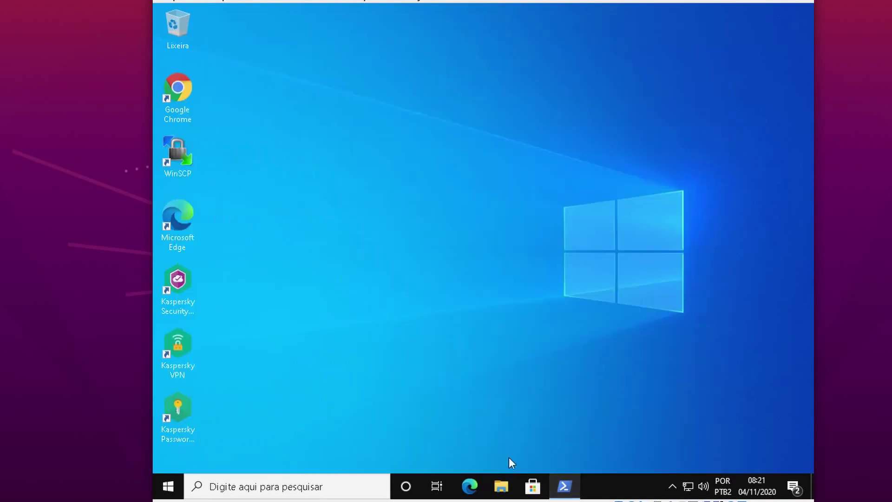
# Activate the Desempenho Máximo power plan in the additional power settings and close the power windows.
pyautogui.click(257, 488)
pyautogui.write('opç')
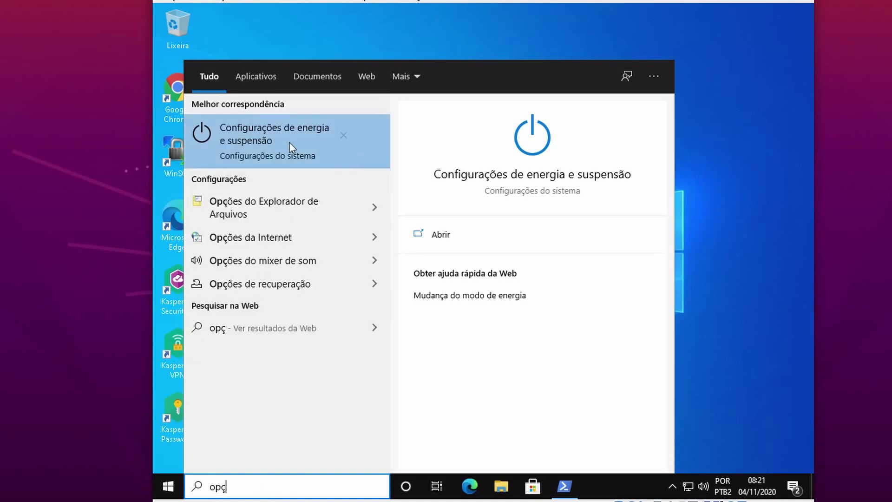
pyautogui.click(278, 143)
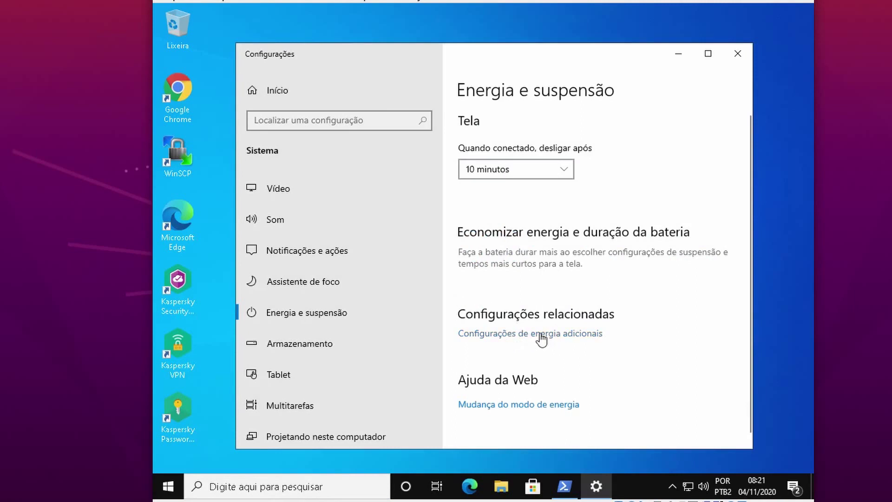
pyautogui.click(541, 334)
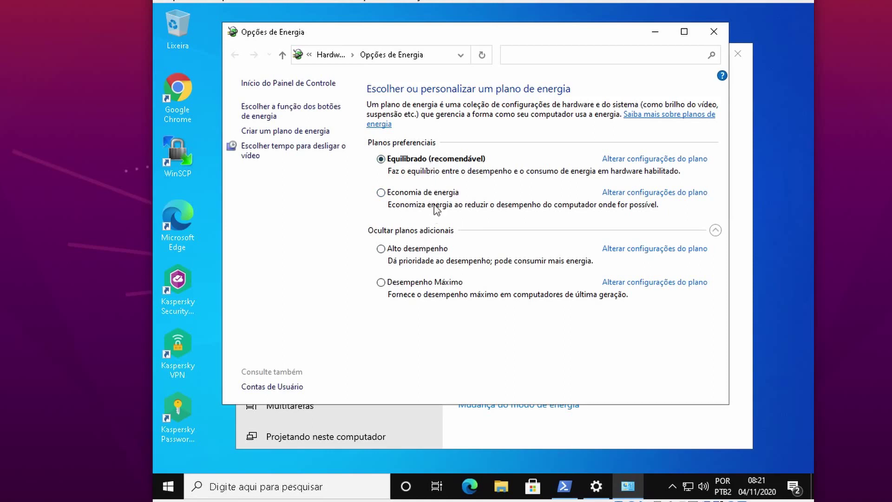
pyautogui.click(381, 283)
pyautogui.click(713, 32)
pyautogui.click(531, 335)
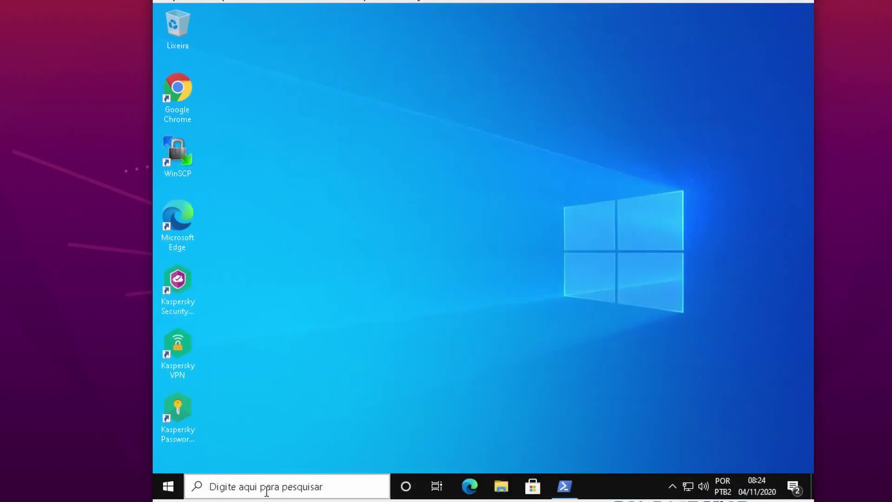
# Open the Windows Modo de Jogo settings, view the related Configurações de elementos gráficos page and return to Modo de Jogo.
pyautogui.click(267, 486)
pyautogui.write('modo')
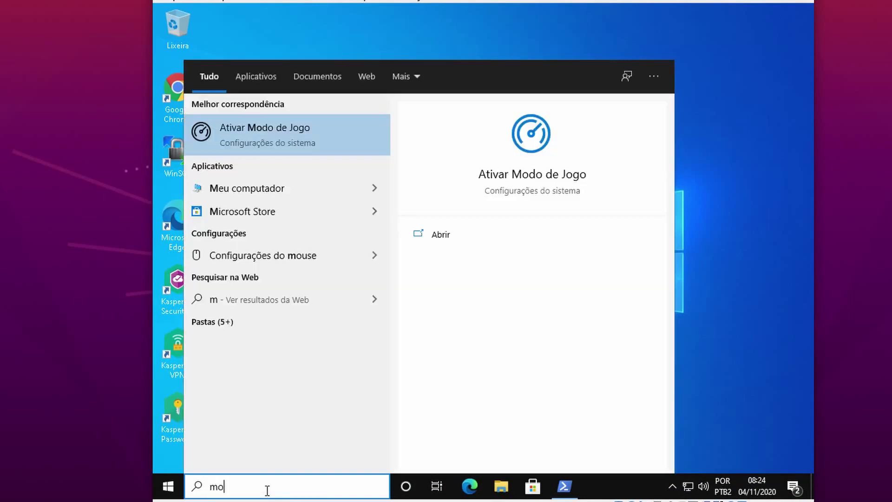
pyautogui.click(337, 119)
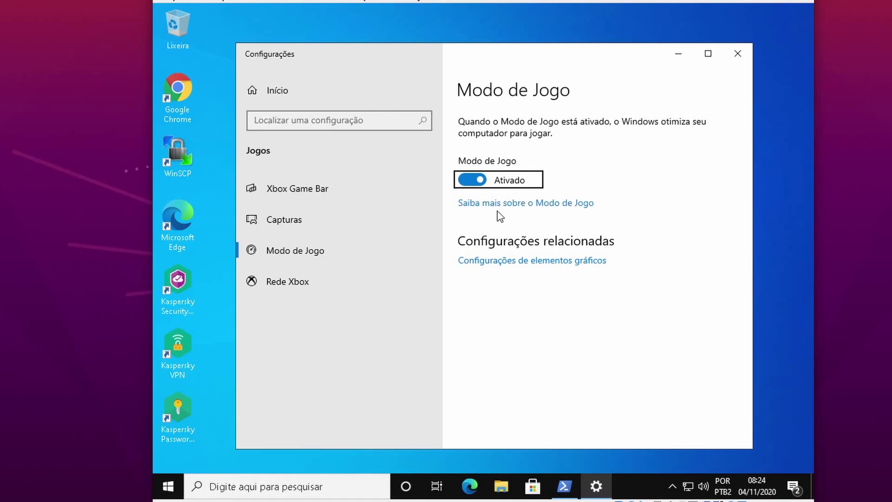
pyautogui.click(524, 261)
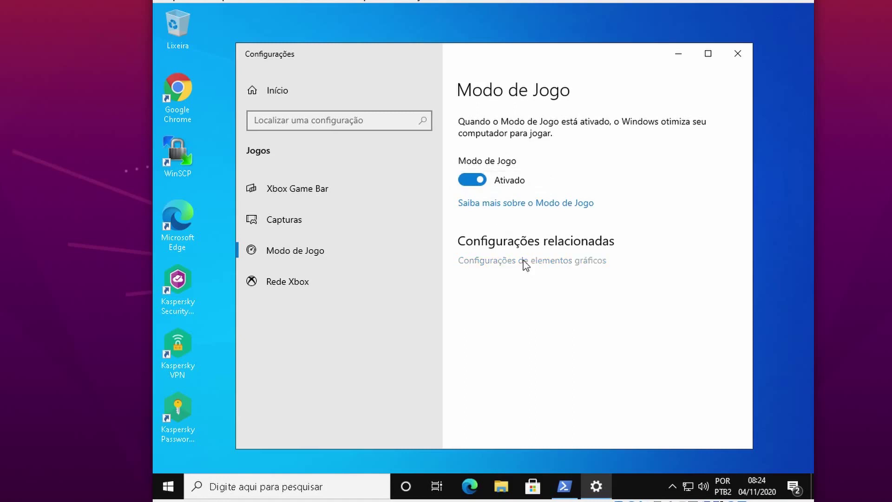
pyautogui.hotkey('alt', 'Left')
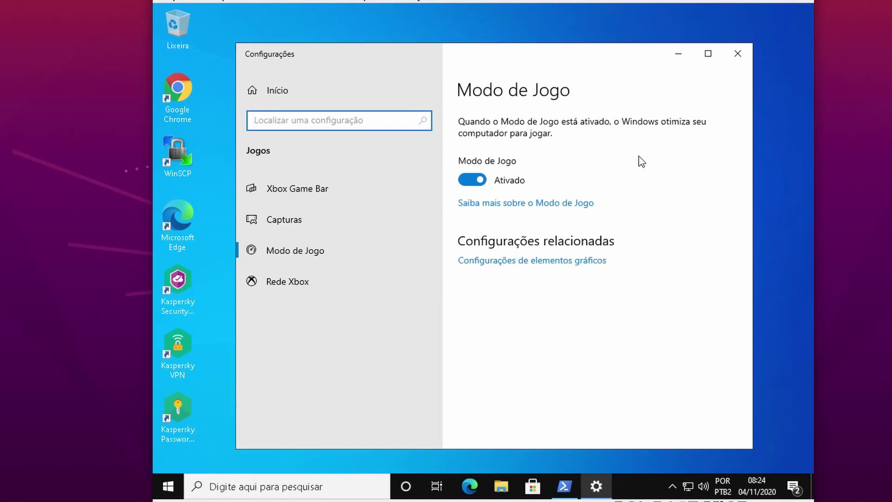
pyautogui.click(302, 251)
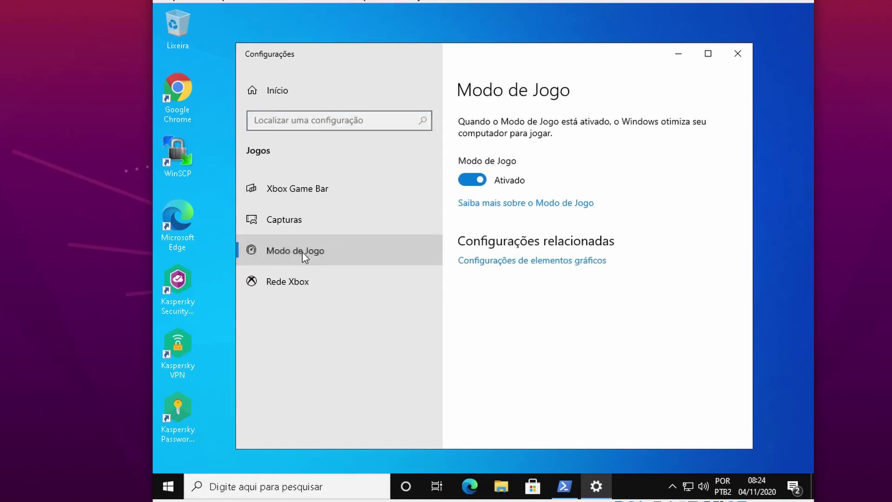
# Open the Xbox Game Bar settings and look through its keyboard shortcuts.
pyautogui.click(322, 211)
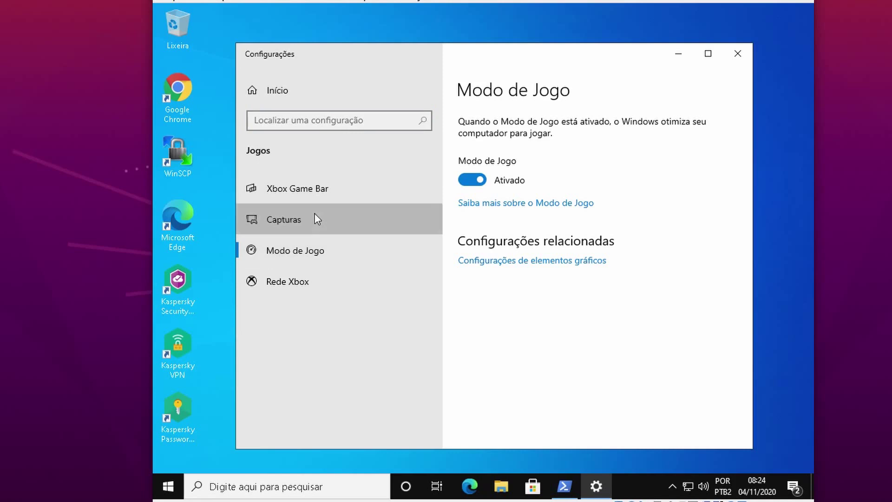
pyautogui.click(322, 191)
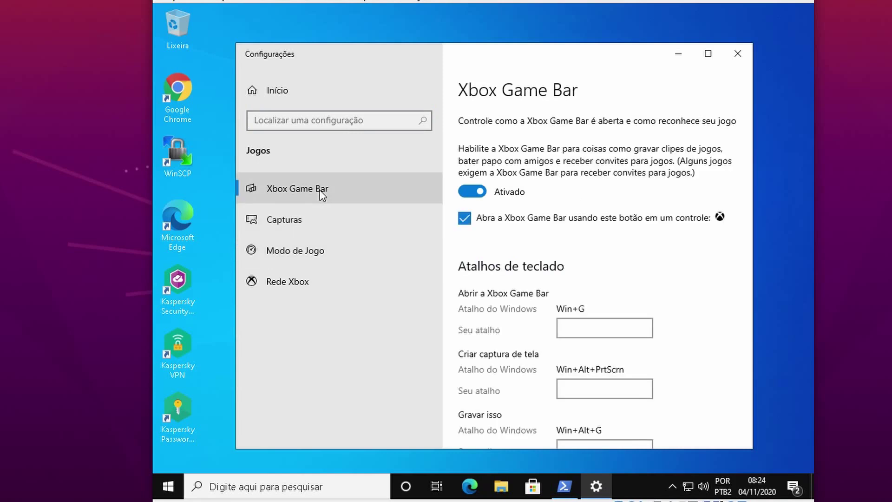
pyautogui.scroll(-4, 566, 263)
pyautogui.scroll(-3, 566, 263)
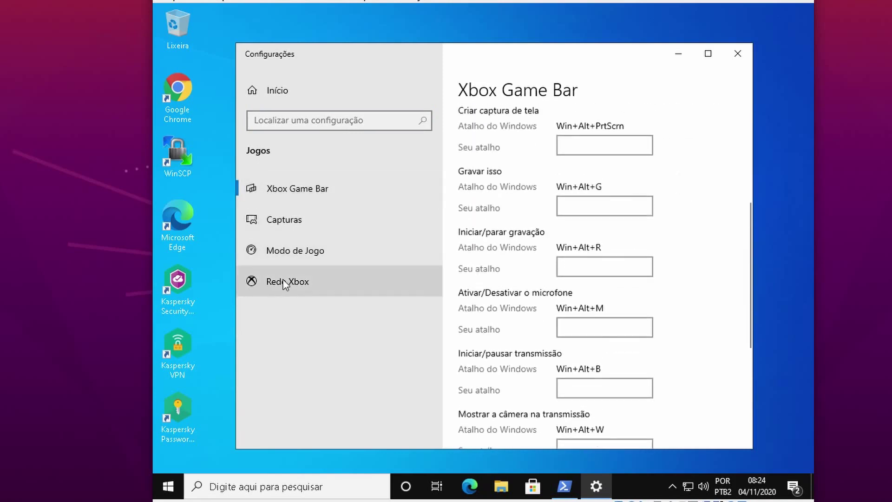
# Return to the Modo de Jogo page to check its setting and close the Windows settings window.
pyautogui.click(297, 253)
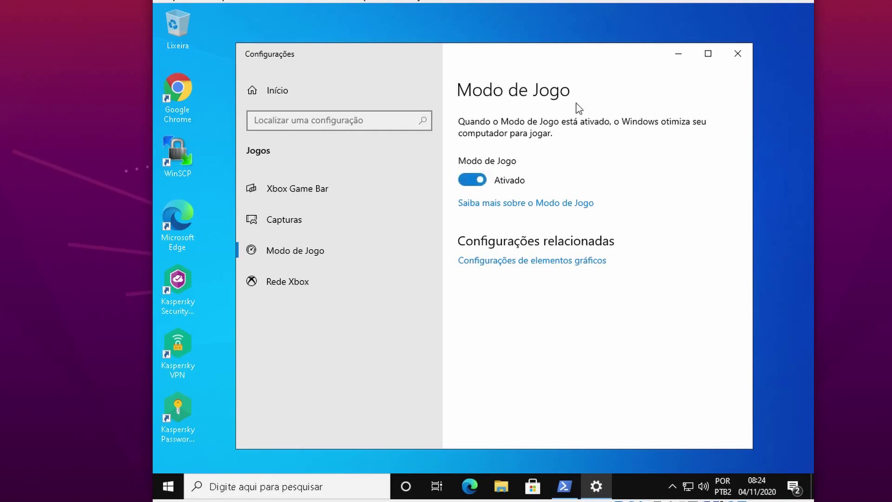
pyautogui.moveTo(561, 56); pyautogui.dragTo(579, 43)
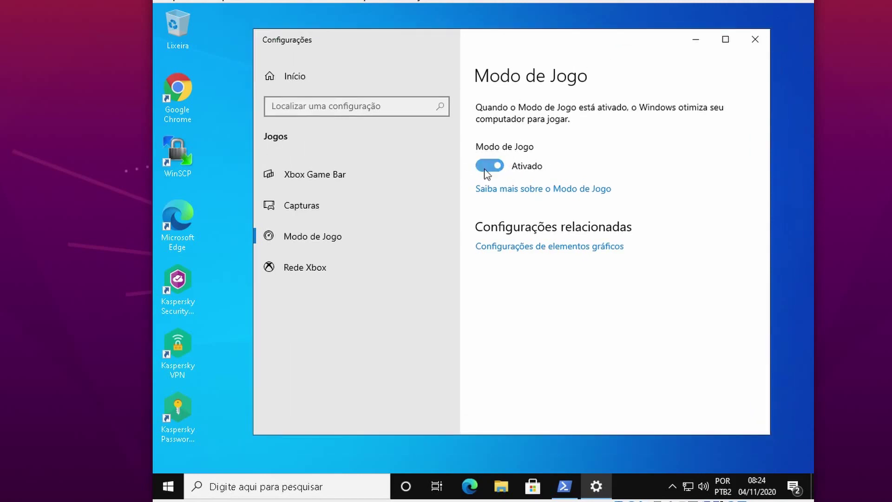
pyautogui.click(756, 40)
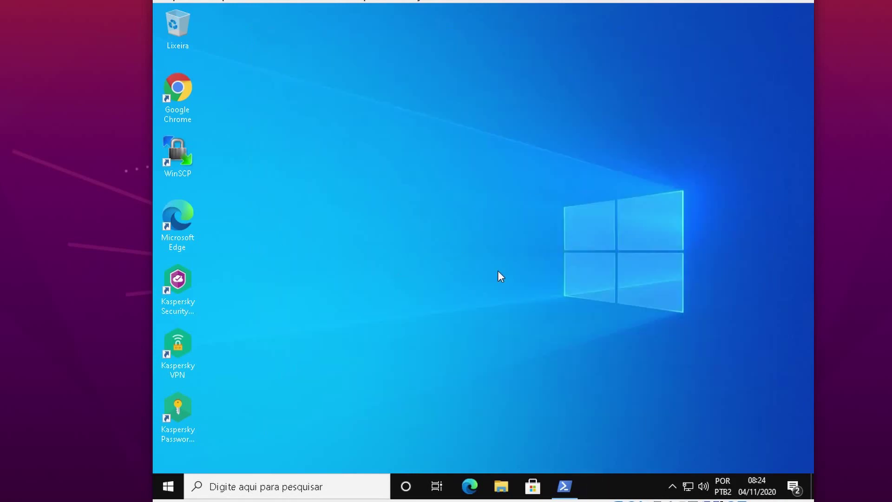